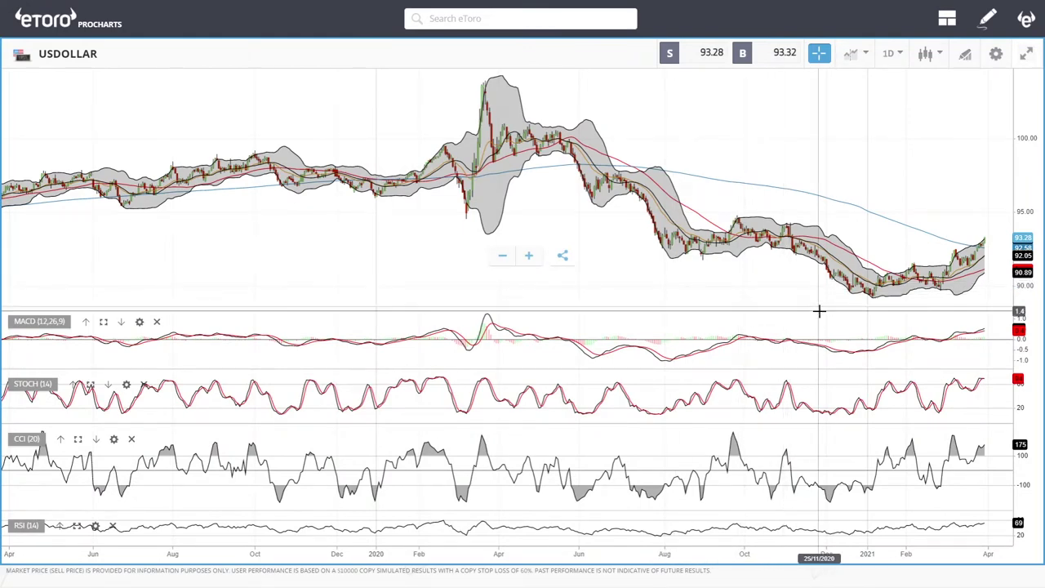
- Zoom the USDOLLAR daily chart in from two years to about November 2020–April 2021
scroll(820, 312, up, 3)
scroll(822, 314, up, 3)
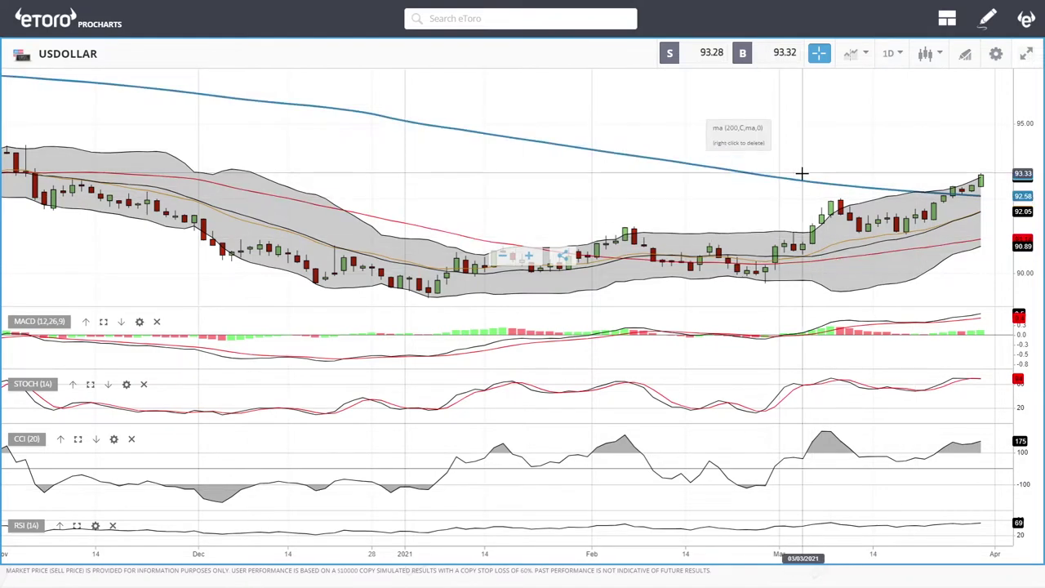
- Shift the USDOLLAR chart to leave space after the last candle, framing late January–early April 2021
drag(971, 145, 808, 139)
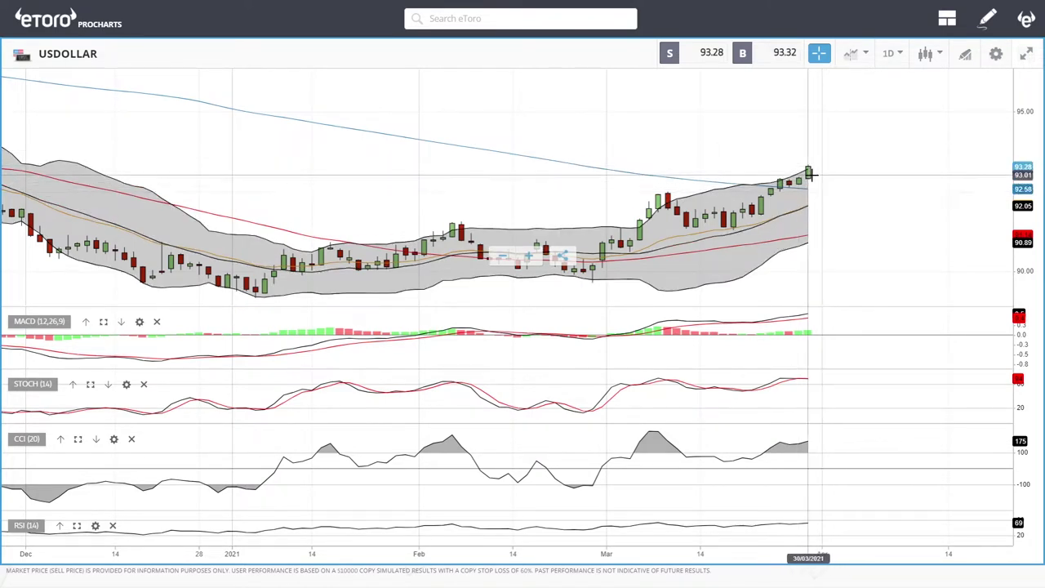
scroll(827, 165, up, 2)
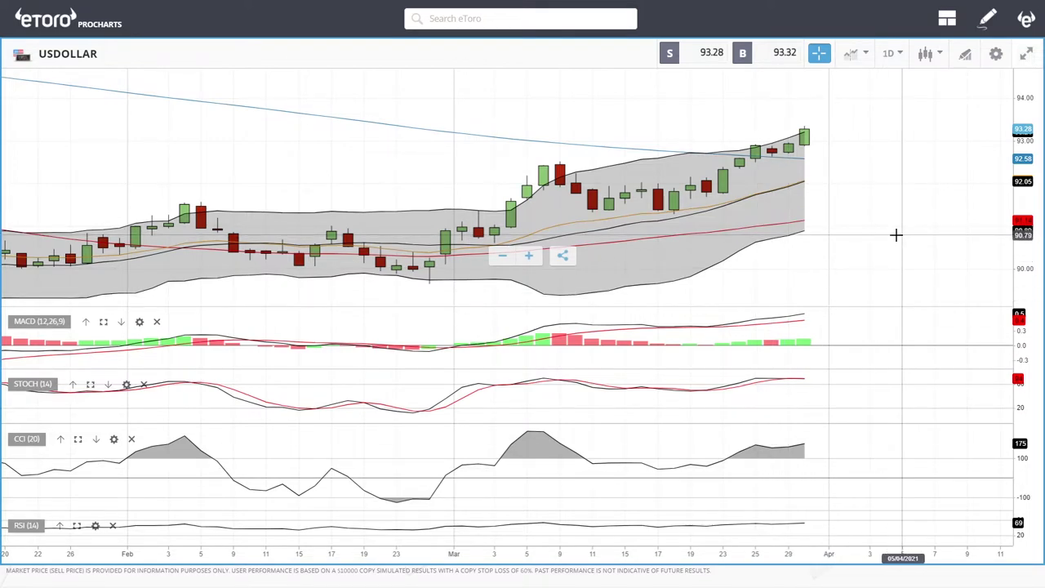
scroll(895, 235, down, 3)
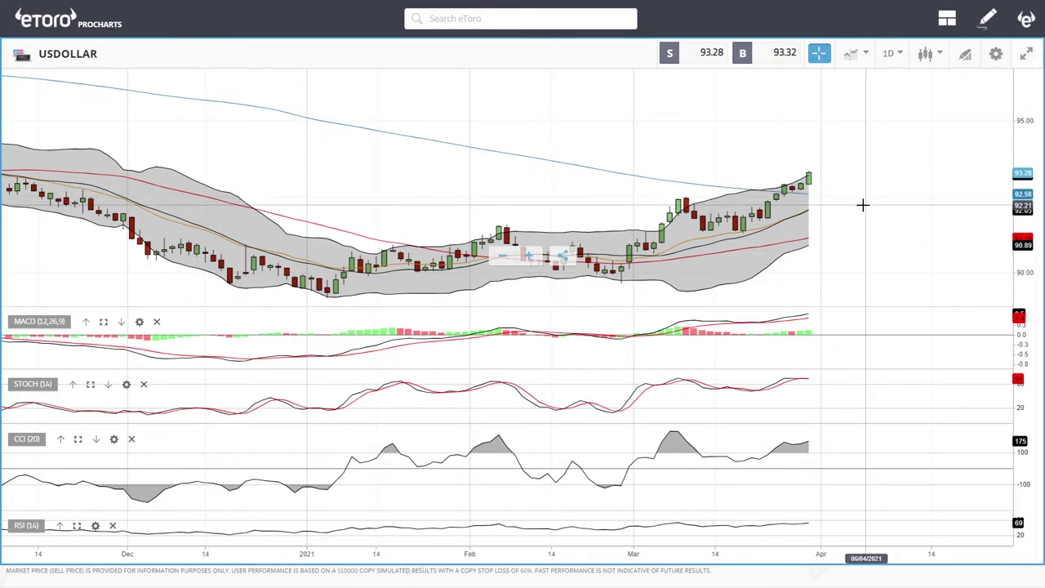
scroll(863, 205, up, 3)
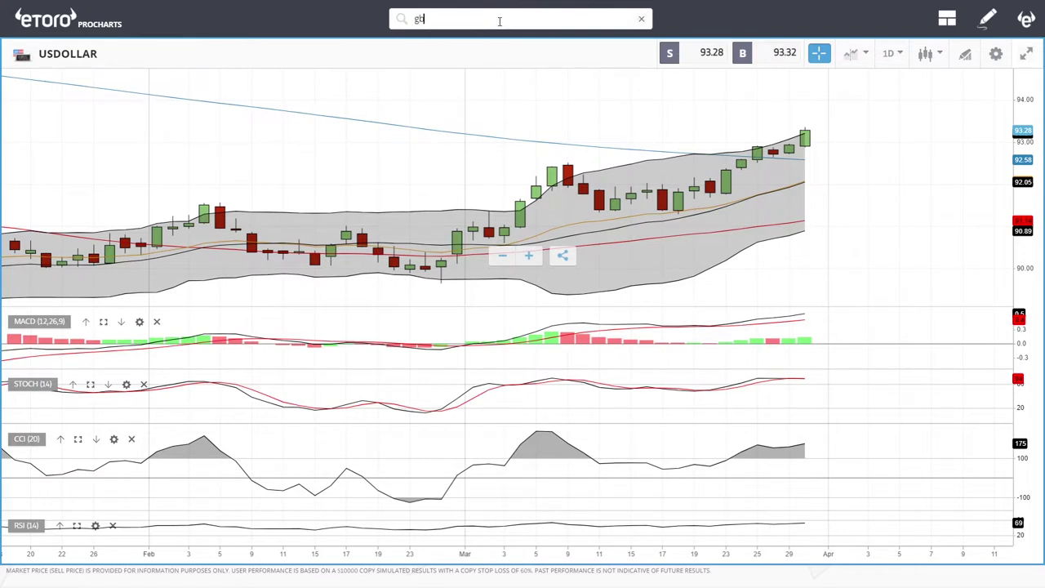
- Switch the chart to GBPUSD and frame late January to early April 2021
click(445, 66)
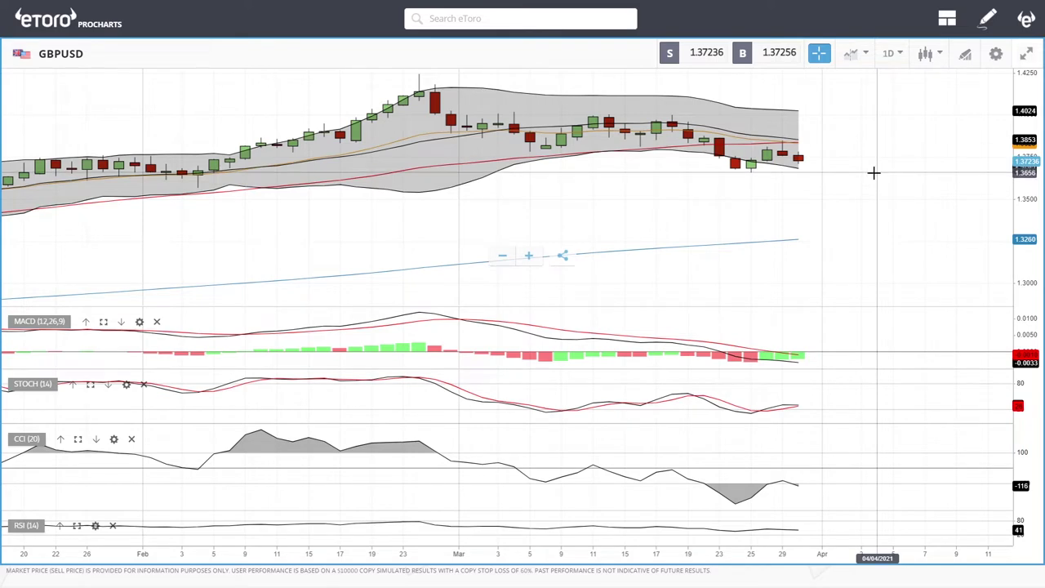
scroll(868, 198, down, 4)
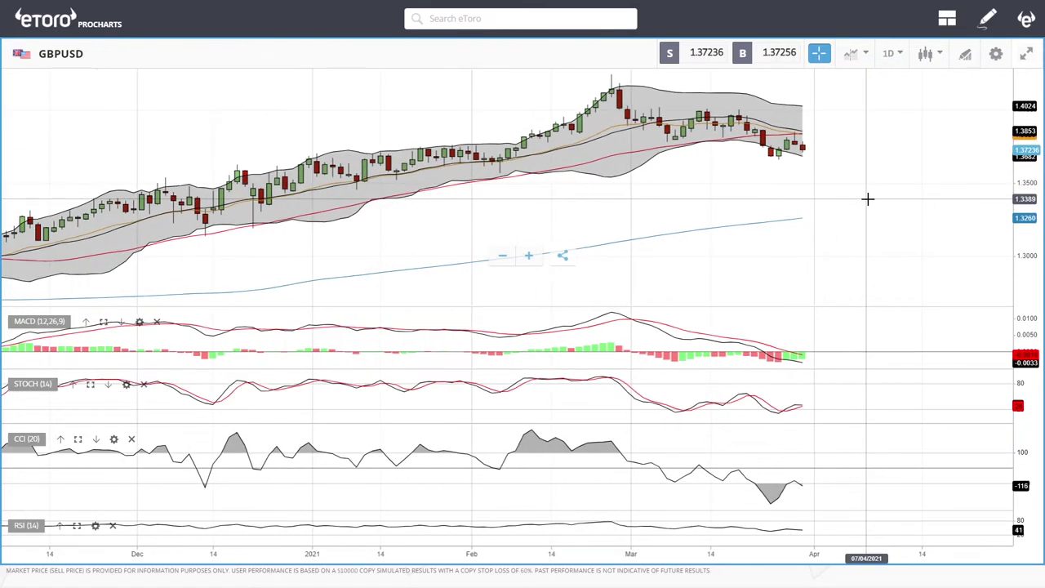
scroll(805, 141, up, 4)
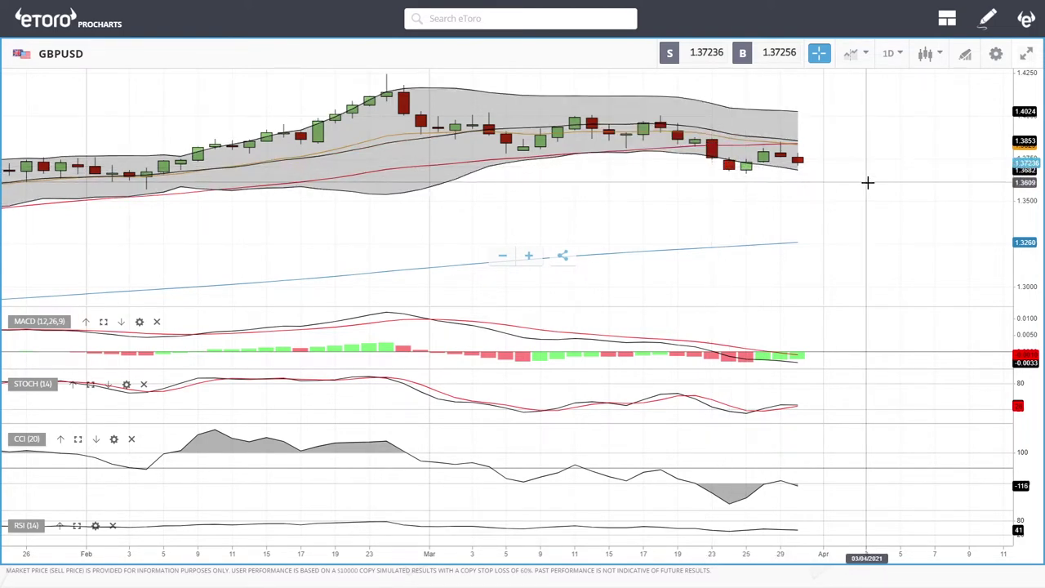
- Zoom the GBPUSD chart out and in, settling on roughly December 2020 to mid-April 2021
scroll(867, 182, down, 3)
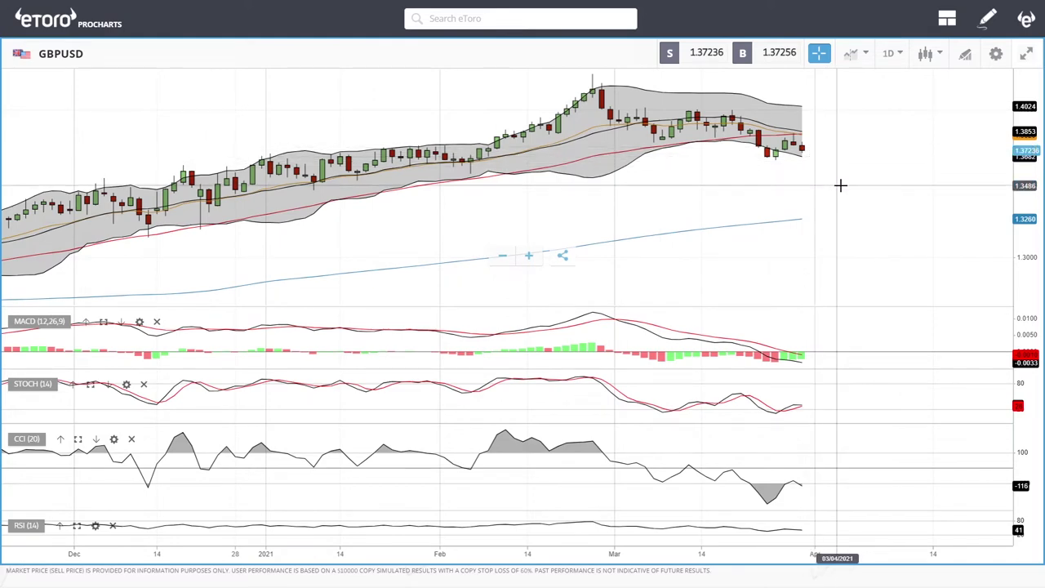
scroll(844, 205, down, 5)
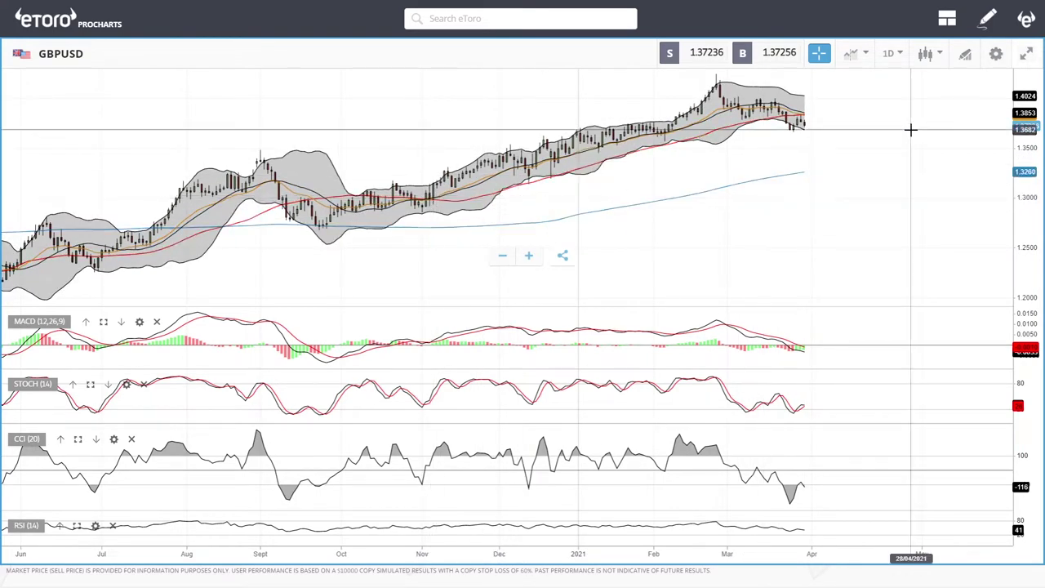
scroll(911, 129, up, 5)
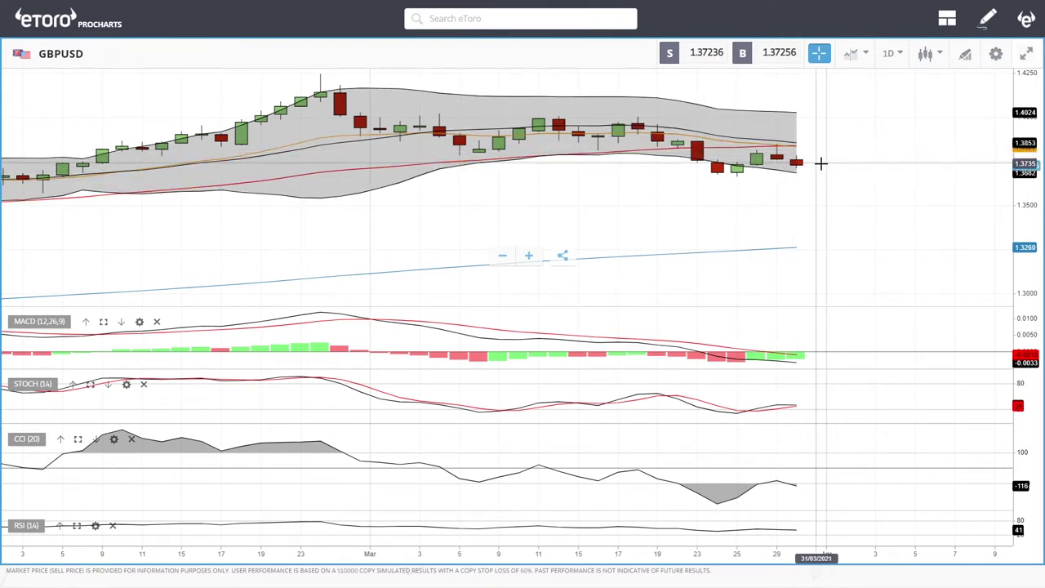
scroll(832, 199, down, 3)
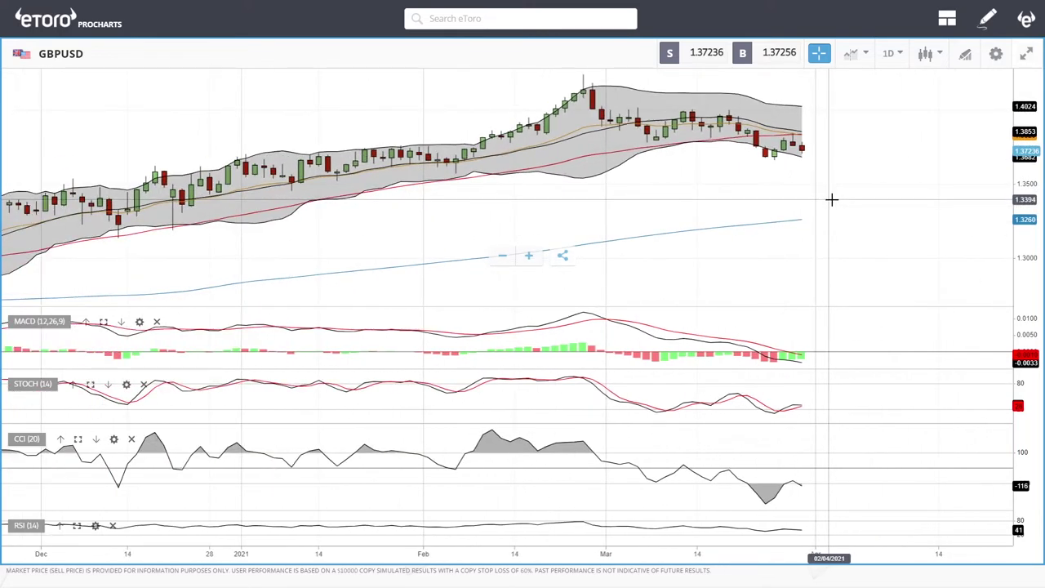
scroll(831, 198, down, 3)
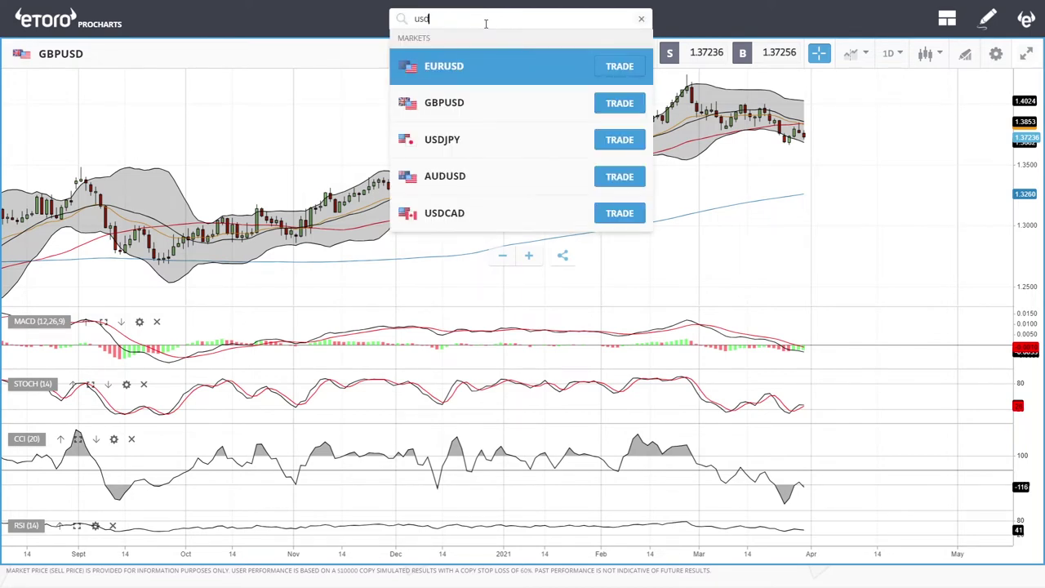
- Load USDJPY from the search results and frame October 2020 through April 2021
text(j)
click(467, 66)
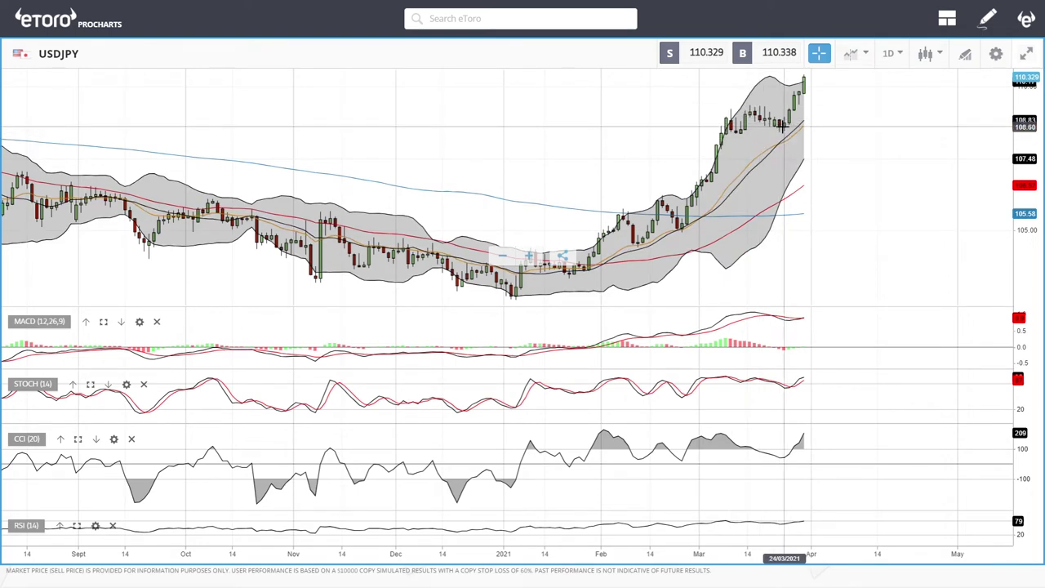
scroll(904, 144, up, 4)
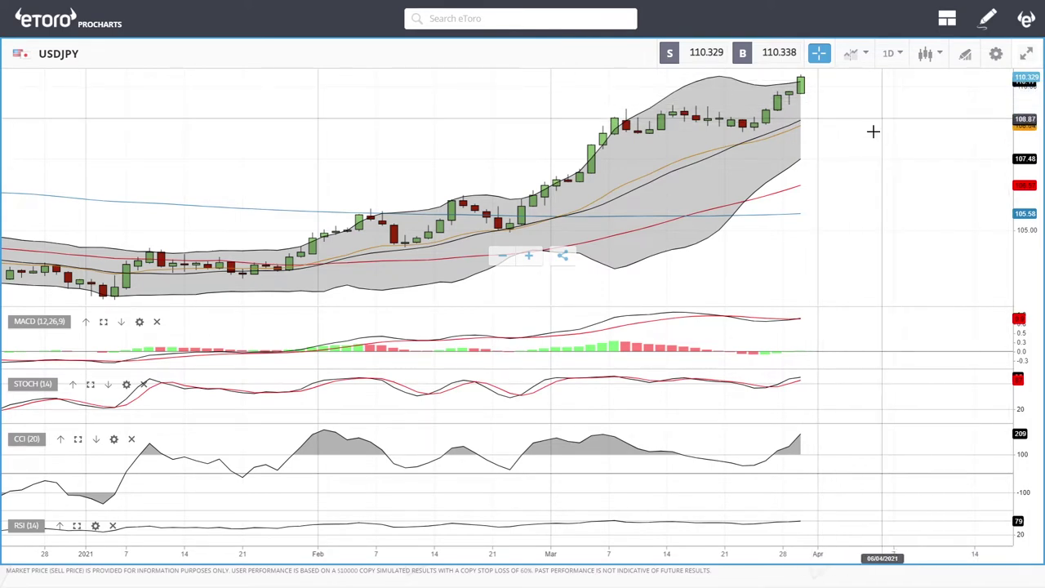
scroll(870, 131, down, 4)
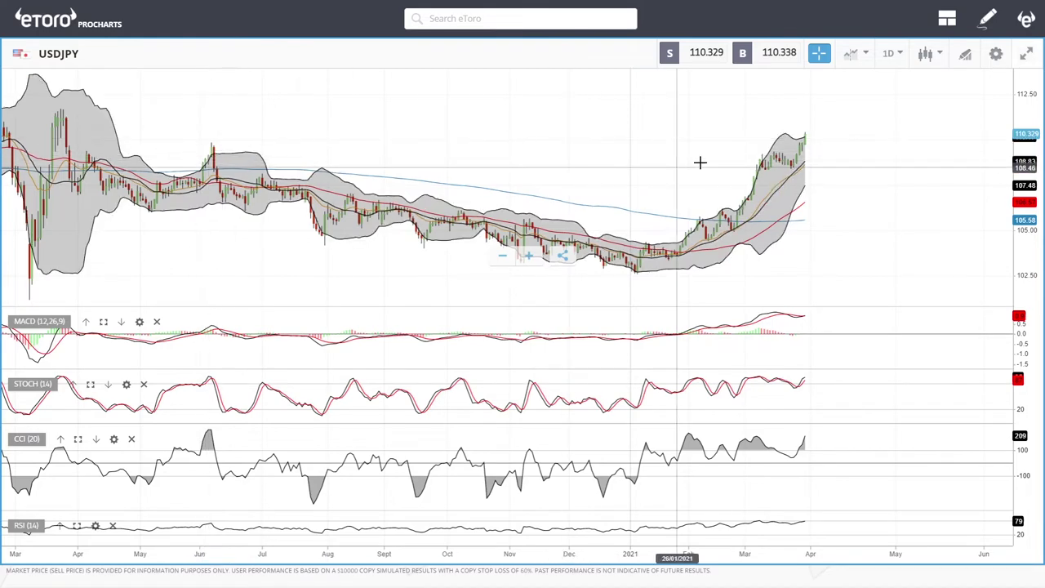
scroll(933, 228, up, 5)
scroll(834, 146, up, 1)
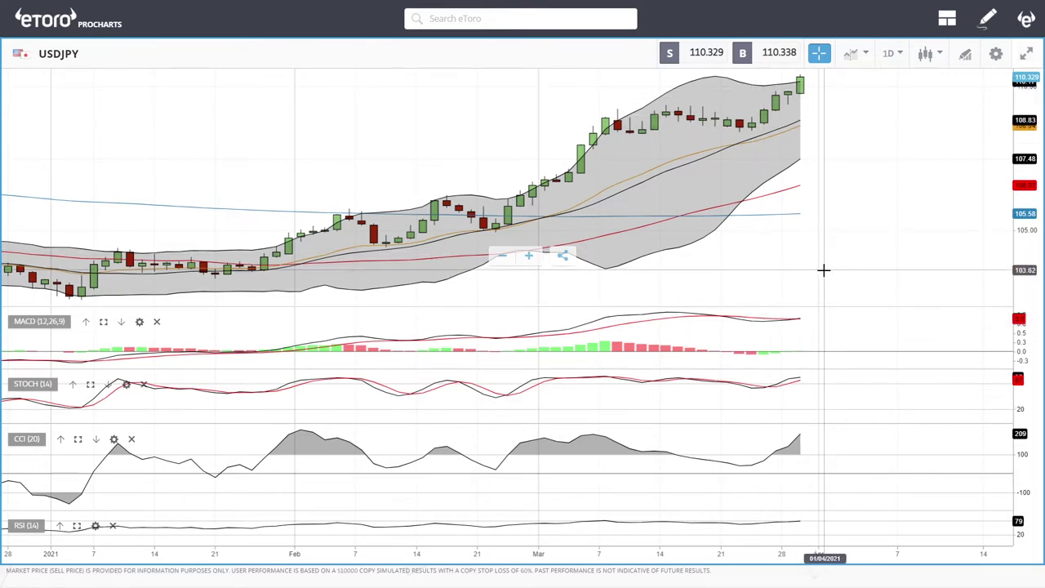
scroll(895, 214, down, 4)
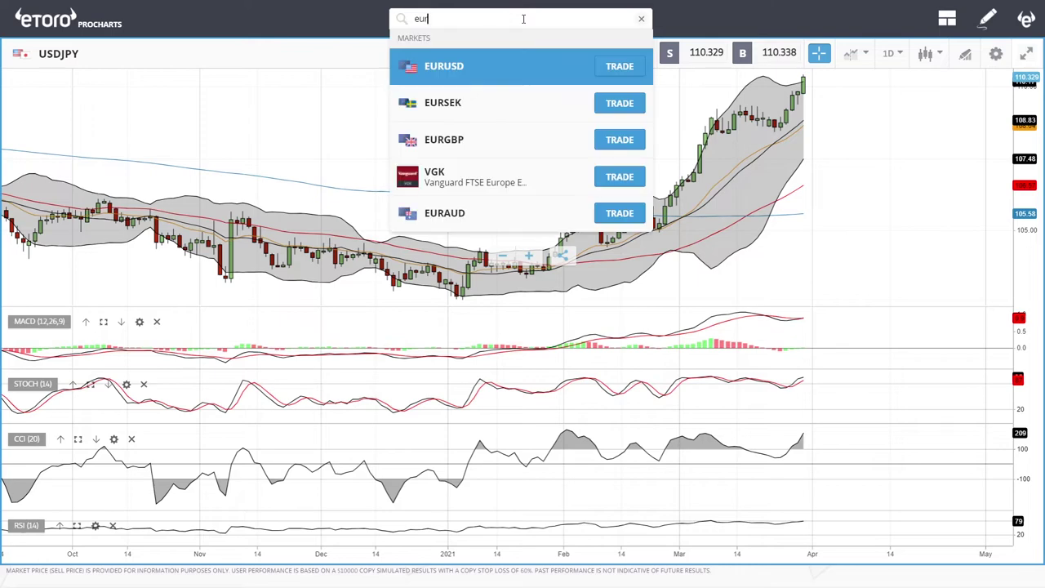
- Load EURUSD from the search results and frame late November 2020 through April 2021
click(476, 76)
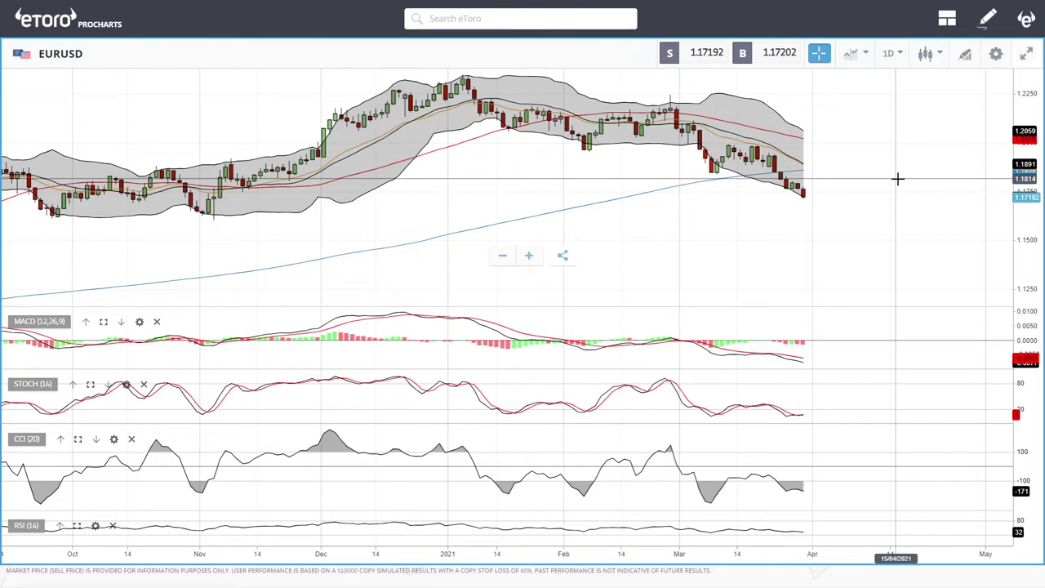
scroll(878, 186, up, 3)
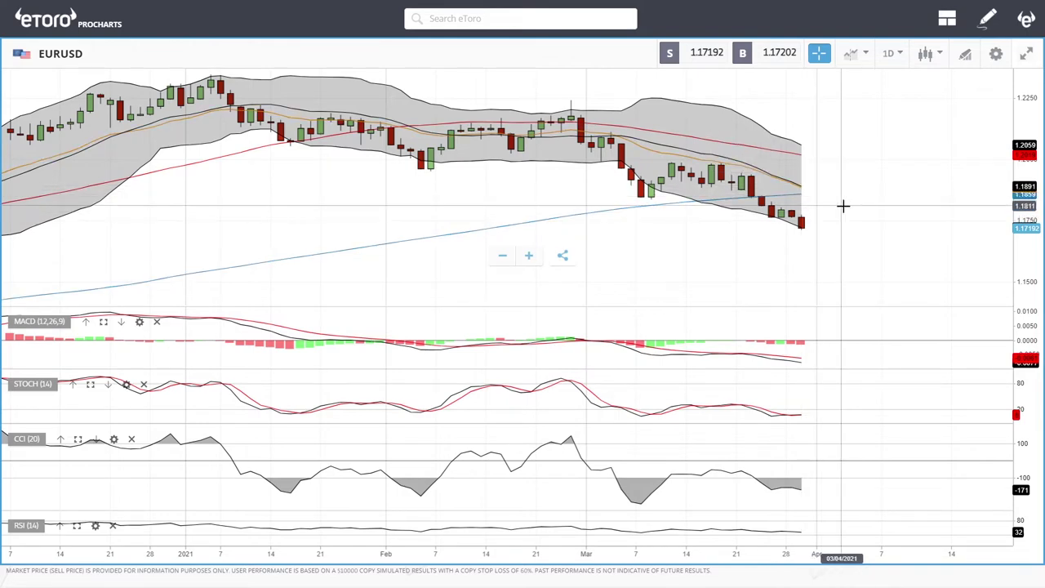
scroll(877, 210, down, 3)
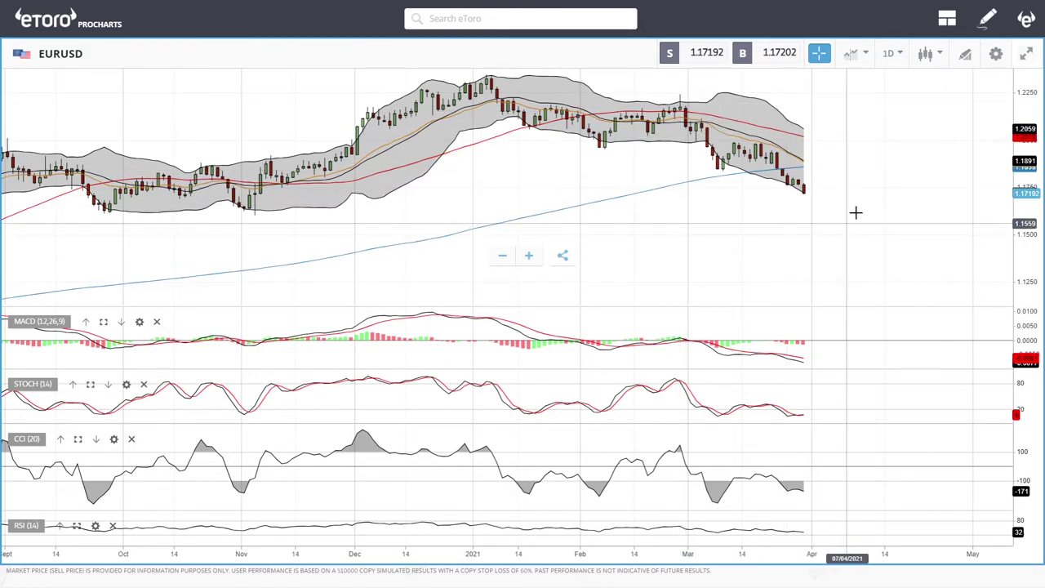
scroll(916, 254, up, 2)
scroll(917, 254, up, 1)
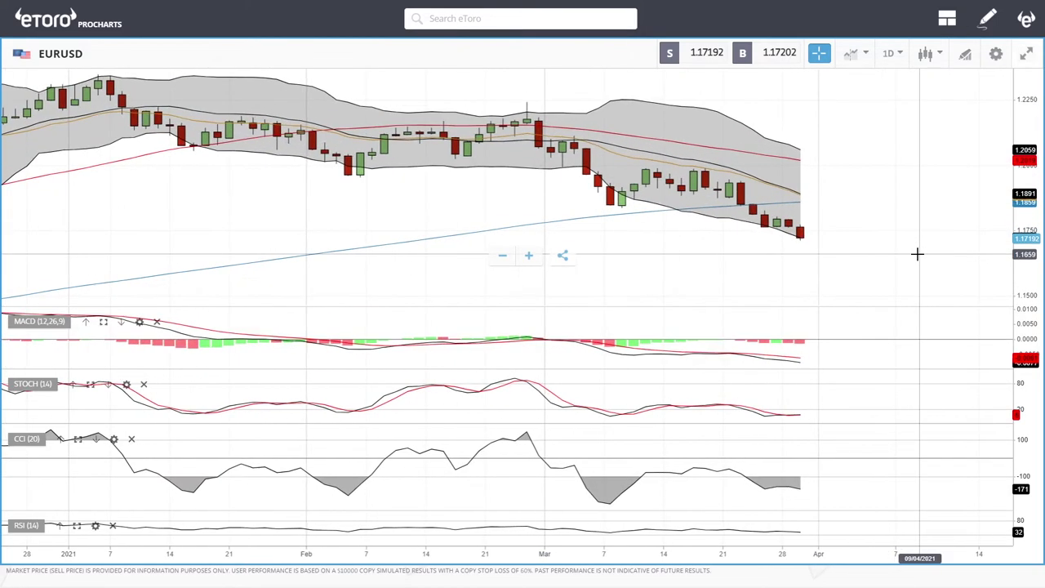
scroll(916, 253, down, 4)
scroll(917, 254, down, 10)
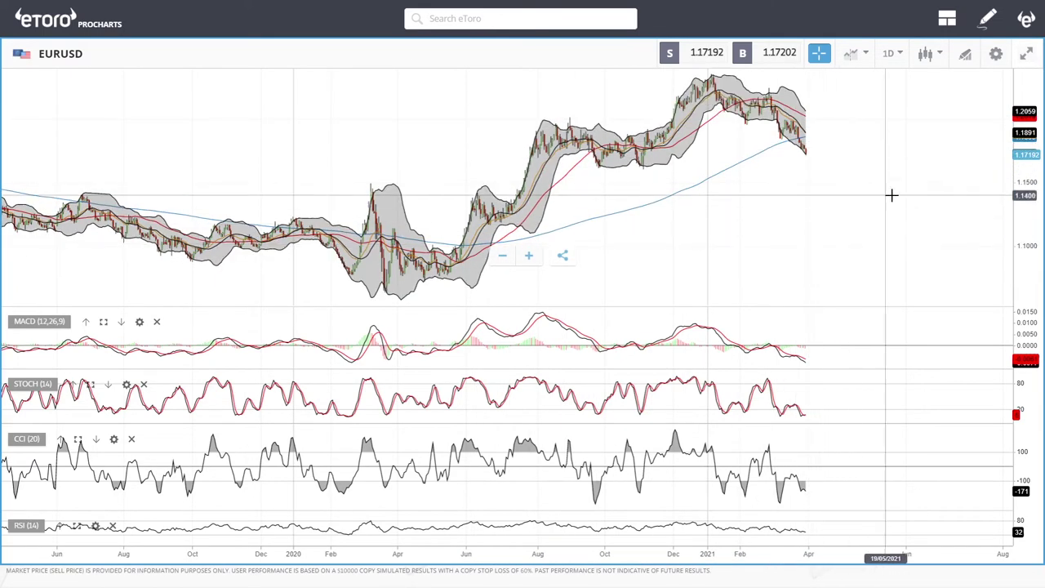
scroll(869, 212, up, 5)
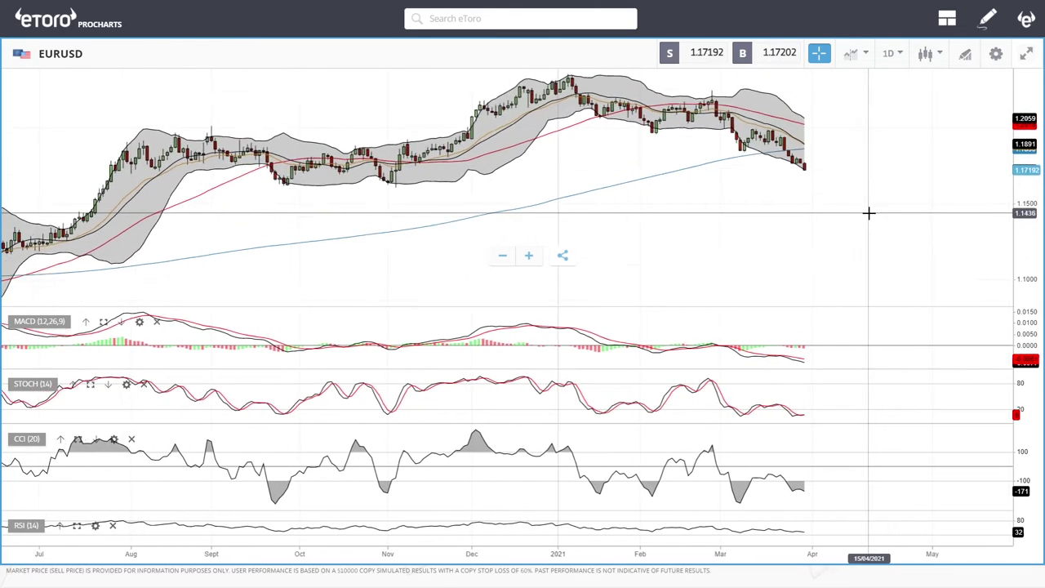
scroll(868, 212, up, 3)
scroll(869, 212, down, 3)
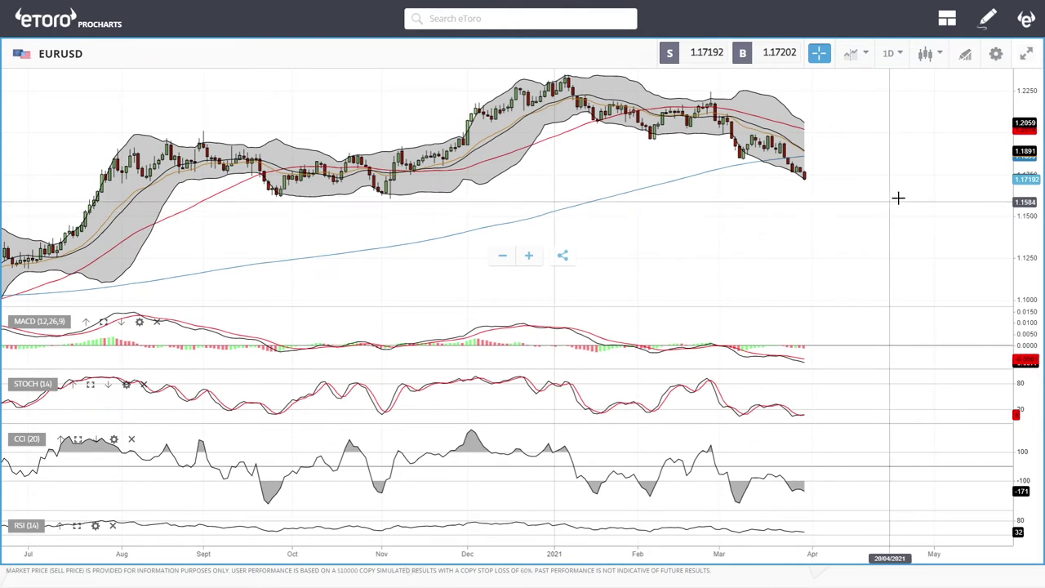
scroll(898, 195, up, 4)
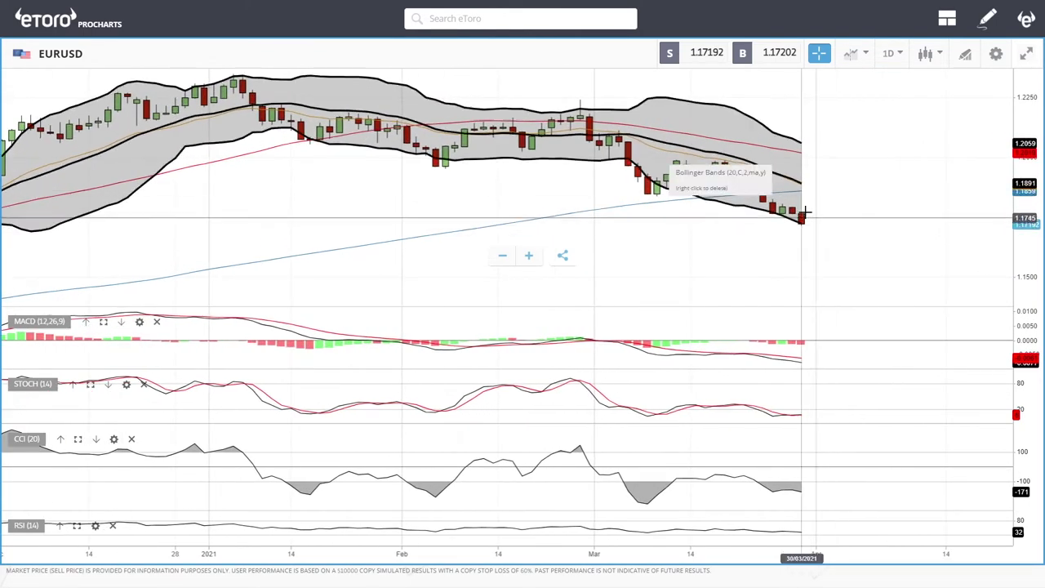